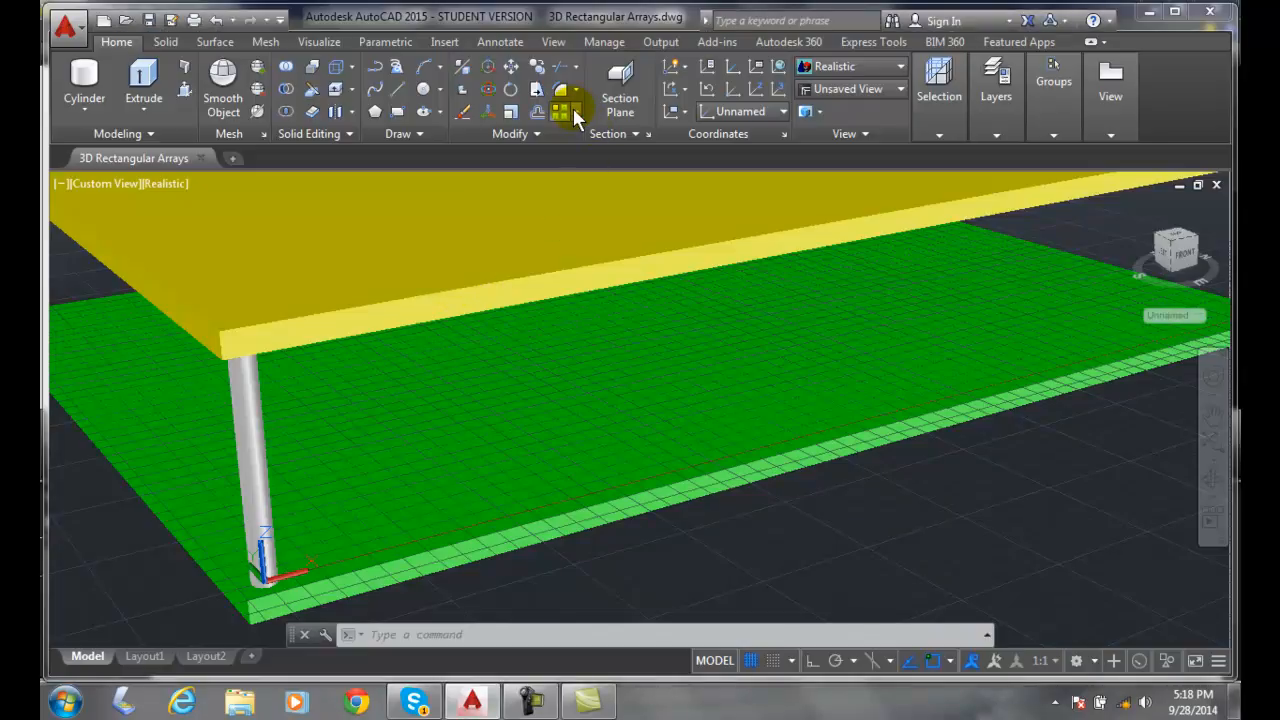
- Create a rectangular array of the cylindrical post with 6 columns and 4 rows
{"action": "left_click", "coordinate": [574, 109]}
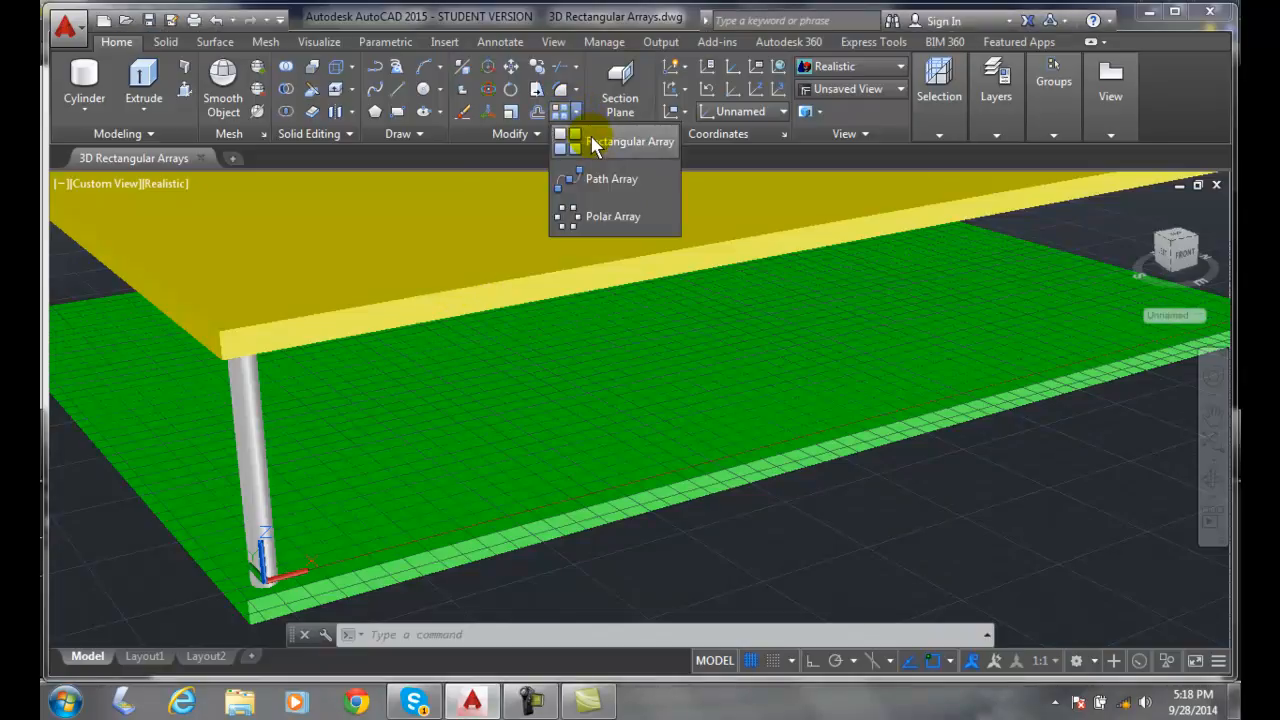
{"action": "left_click", "coordinate": [592, 135]}
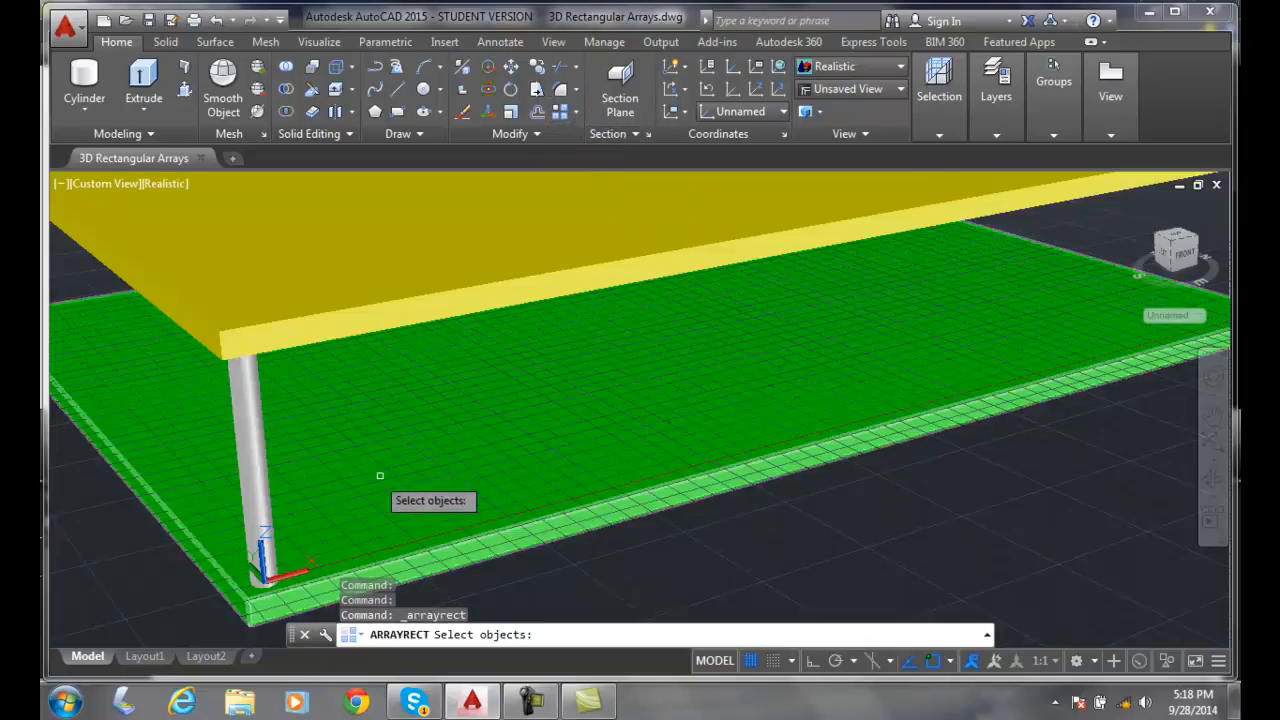
{"action": "left_click", "coordinate": [250, 481]}
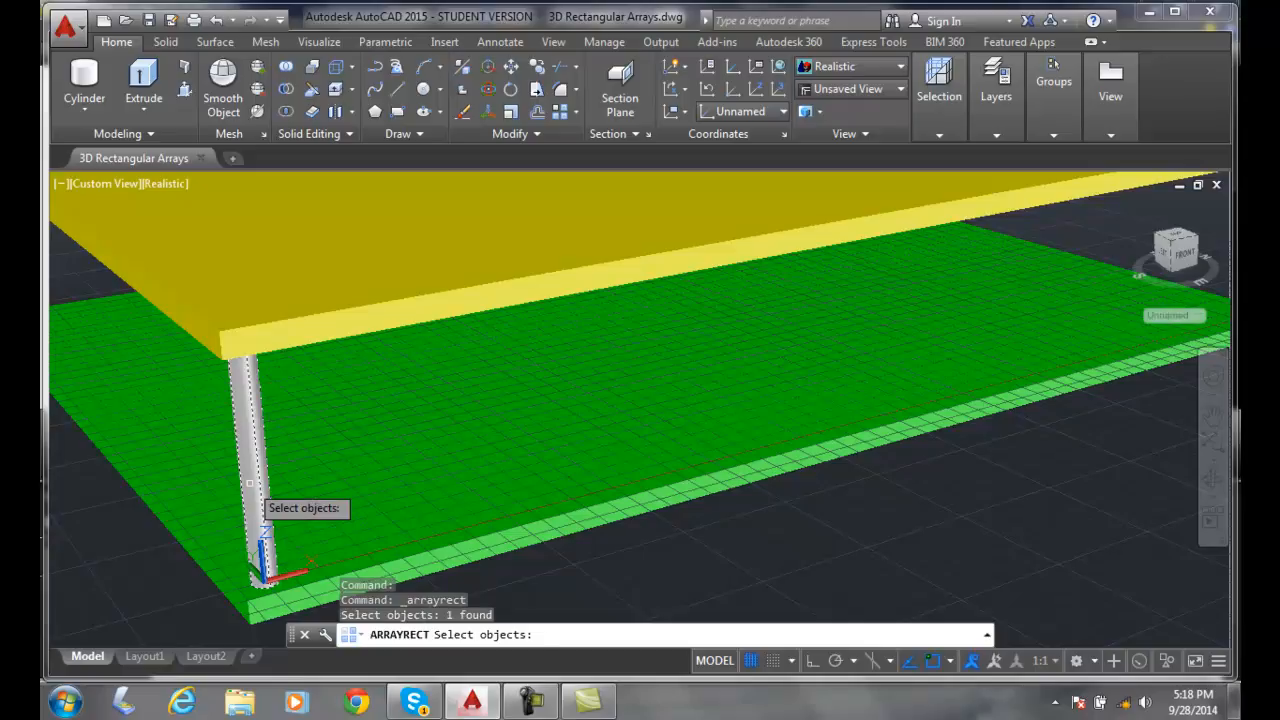
{"action": "key", "text": "Return"}
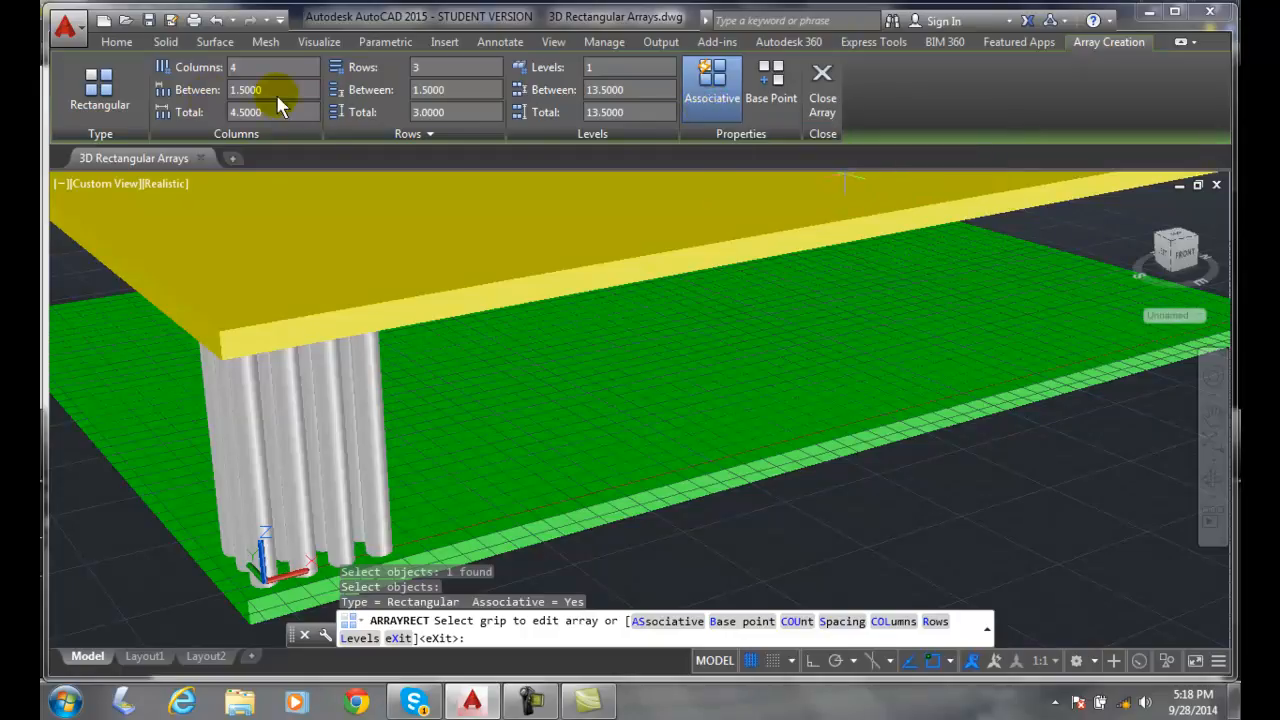
{"action": "left_click_drag", "start_coordinate": [246, 68], "coordinate": [228, 75]}
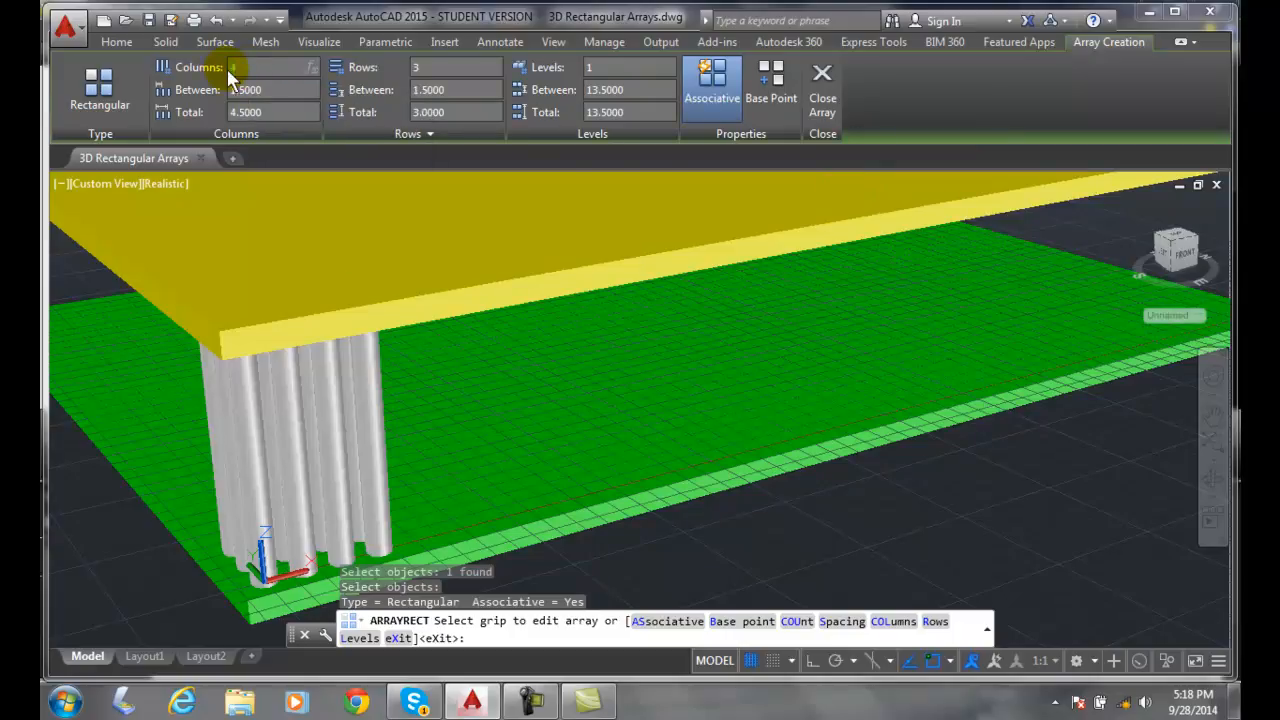
{"action": "type", "text": "6"}
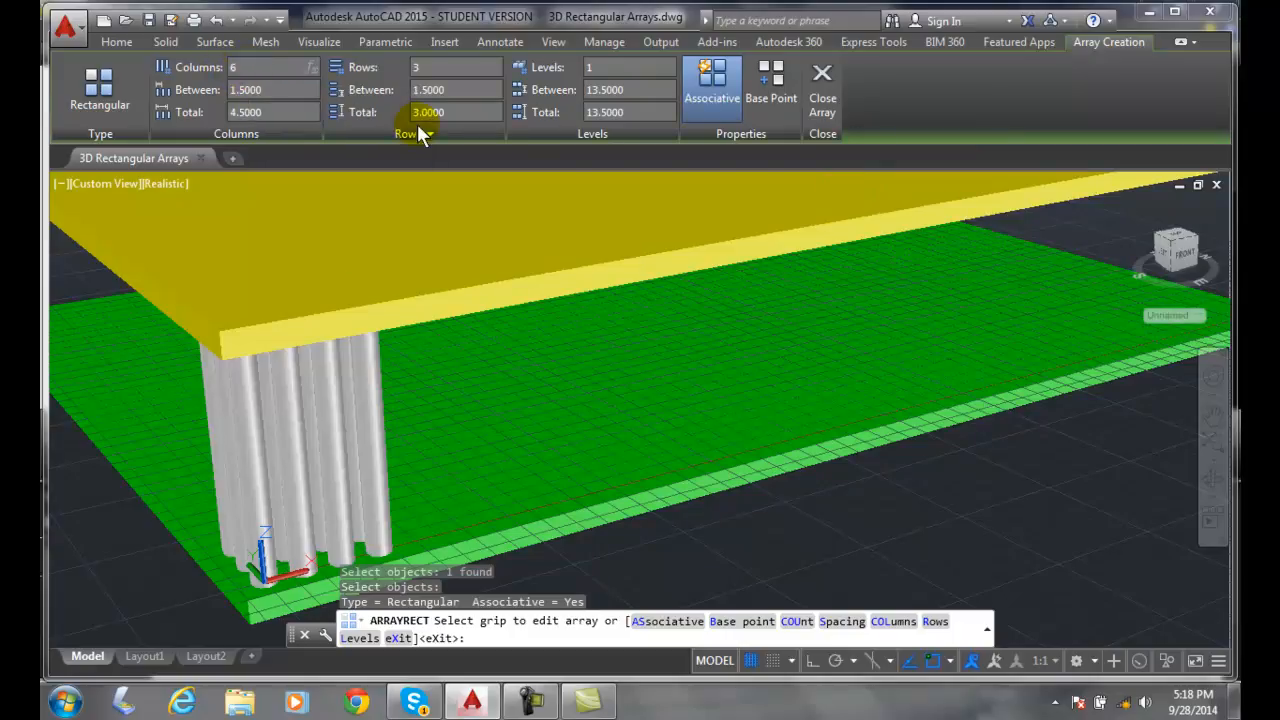
{"action": "left_click", "coordinate": [437, 80]}
{"action": "left_click_drag", "start_coordinate": [429, 68], "coordinate": [413, 67]}
{"action": "type", "text": "4"}
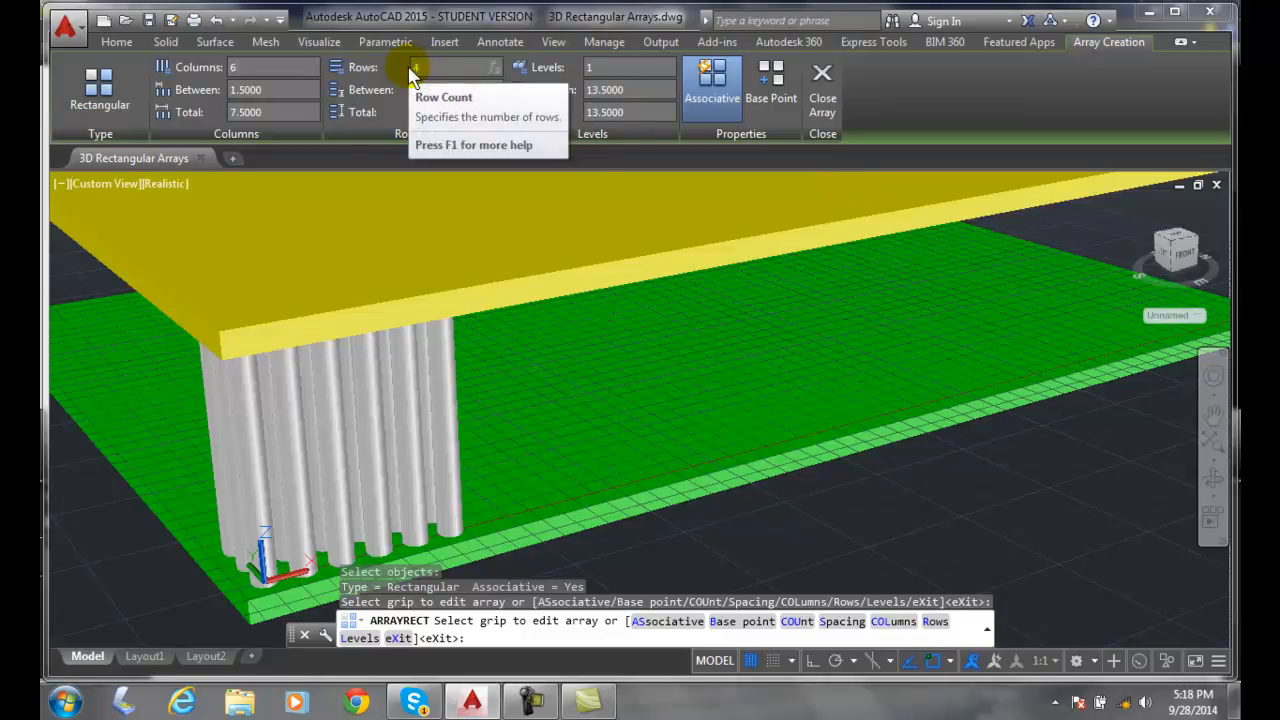
- Set both the column spacing and the row spacing of the post array to 10
{"action": "left_click", "coordinate": [250, 90]}
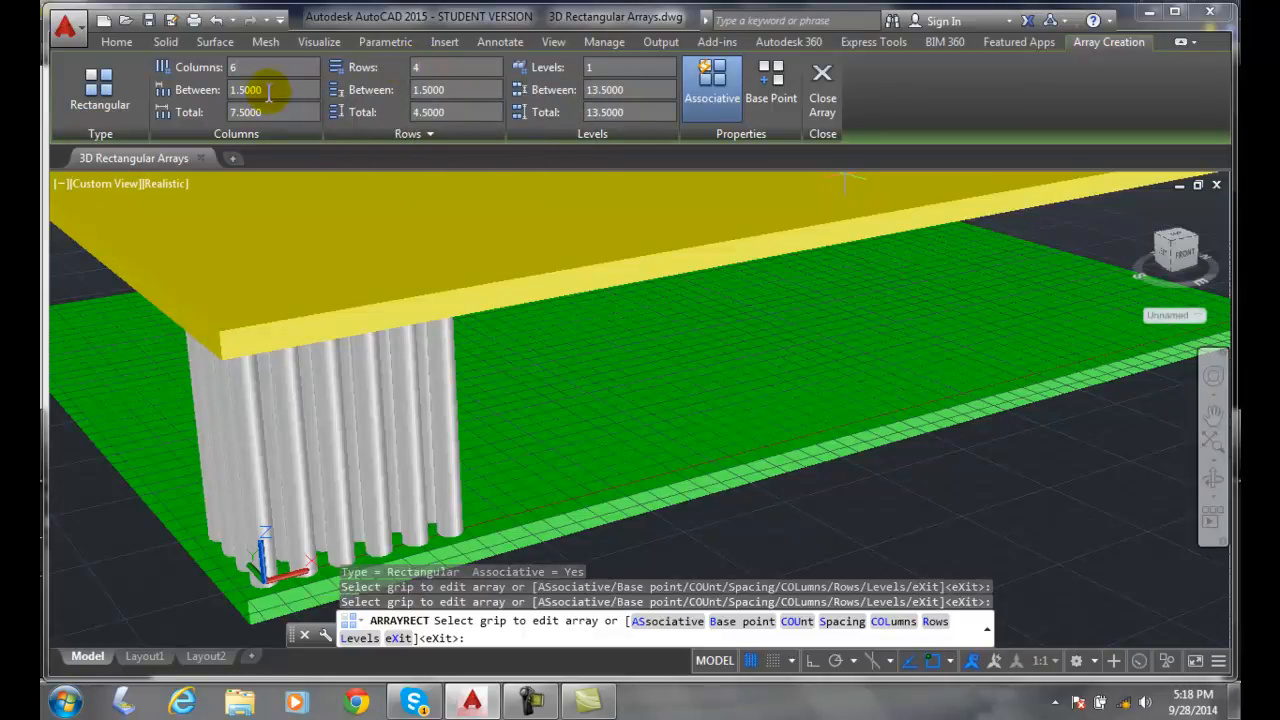
{"action": "left_click", "coordinate": [269, 90]}
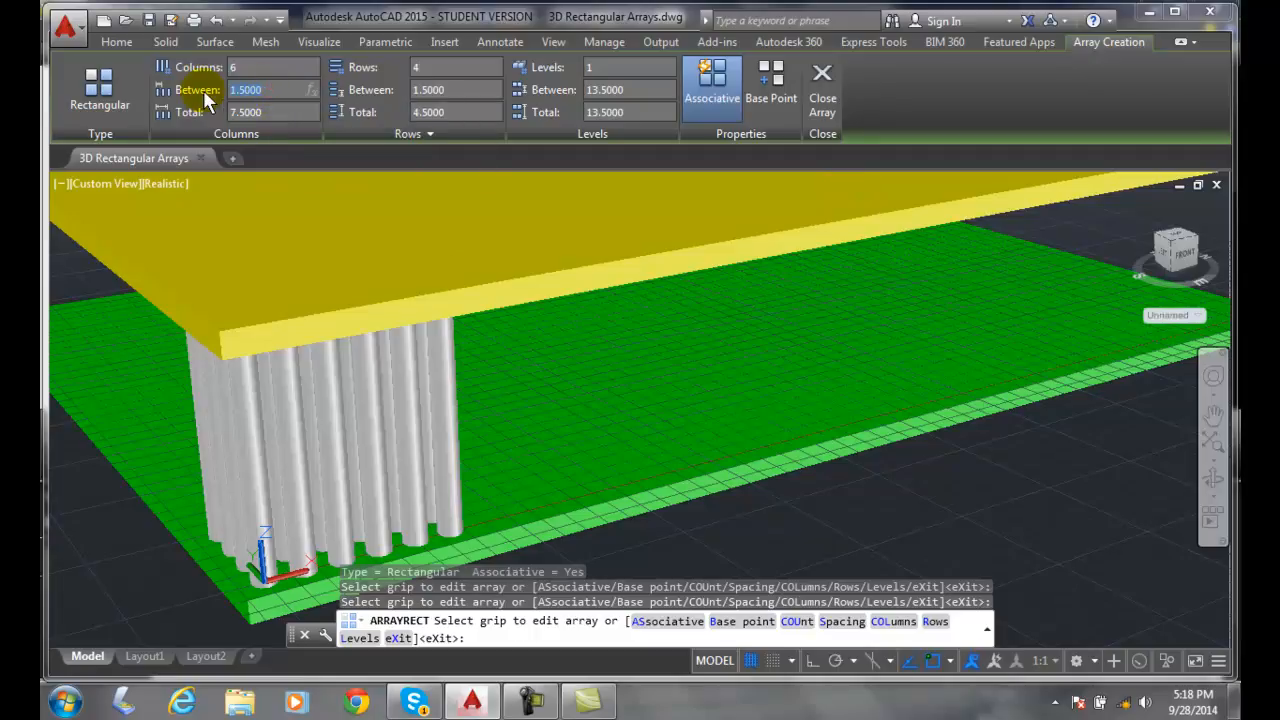
{"action": "type", "text": "10"}
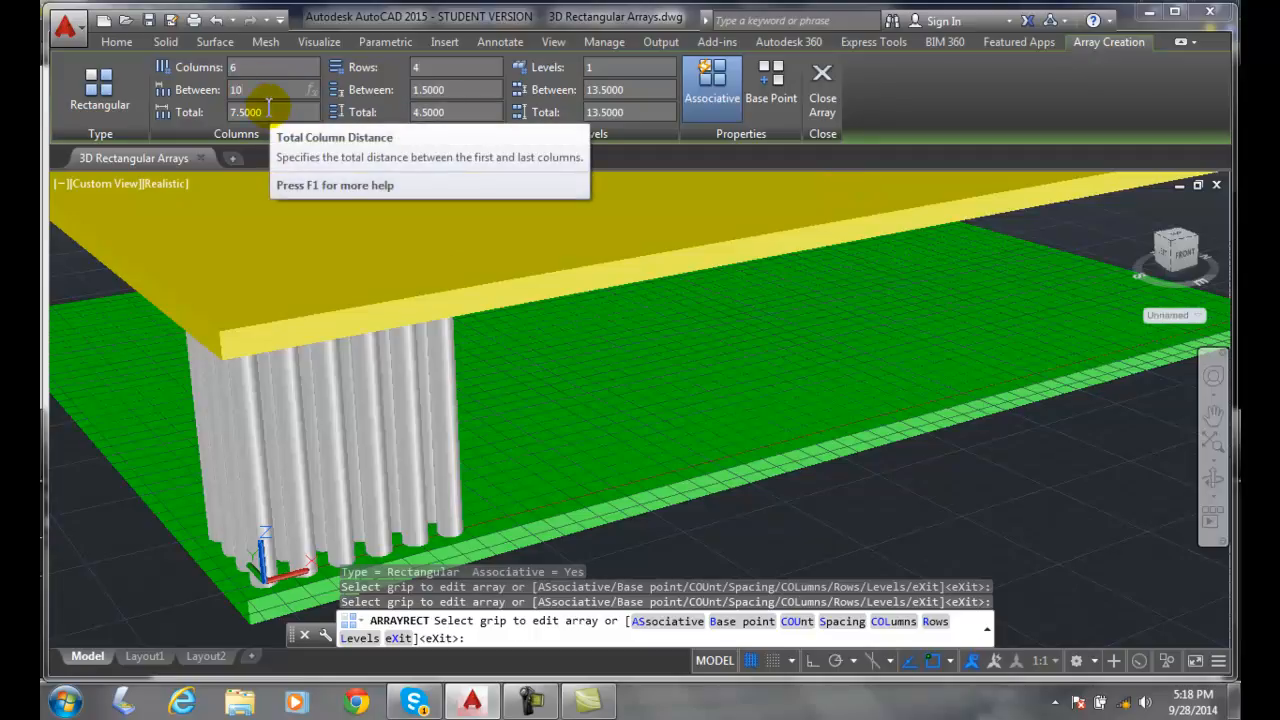
{"action": "left_click", "coordinate": [421, 89]}
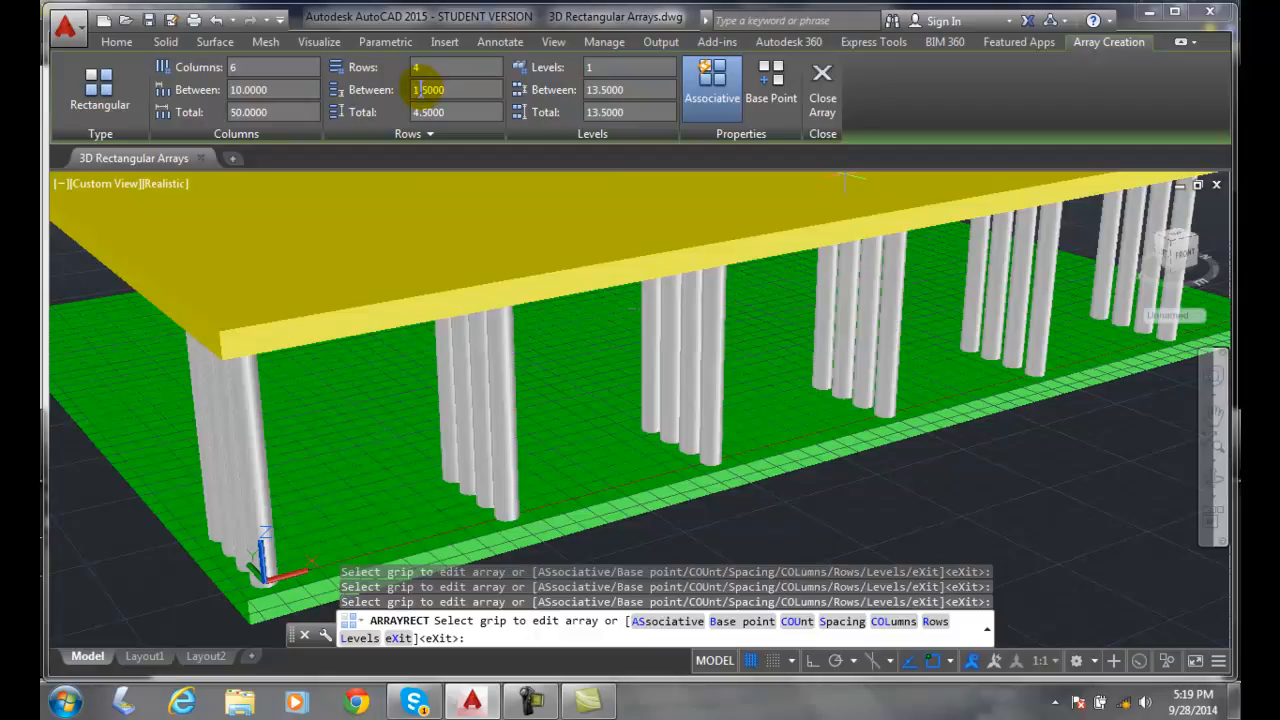
{"action": "left_click", "coordinate": [417, 90]}
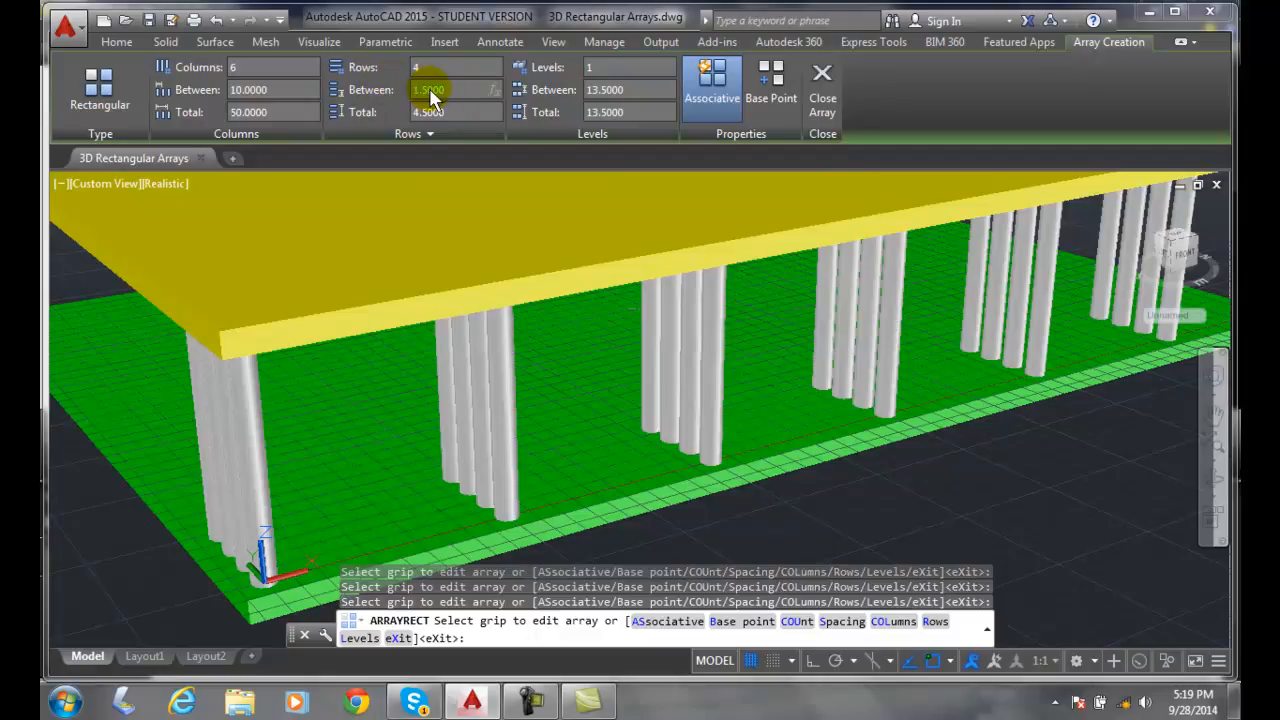
{"action": "type", "text": "10"}
{"action": "key", "text": "Return"}
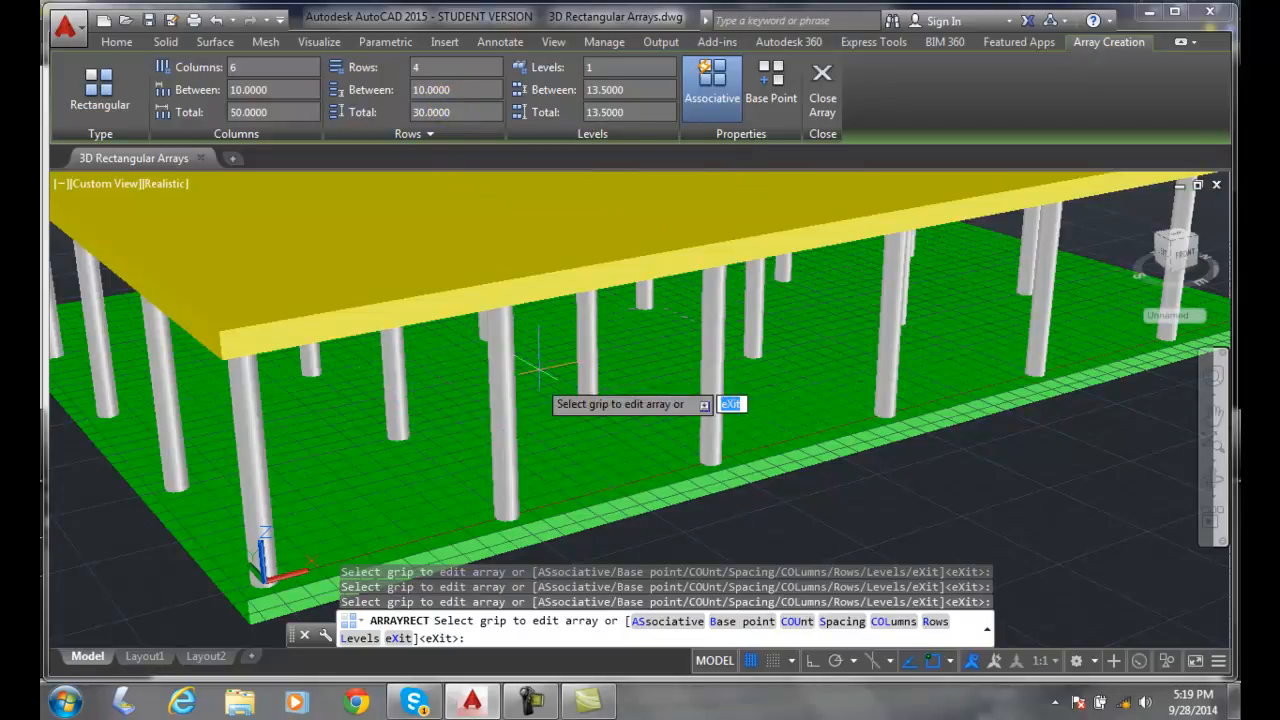
- Give the post array 2 levels spaced 10 apart and finish the array
{"action": "left_click", "coordinate": [603, 68]}
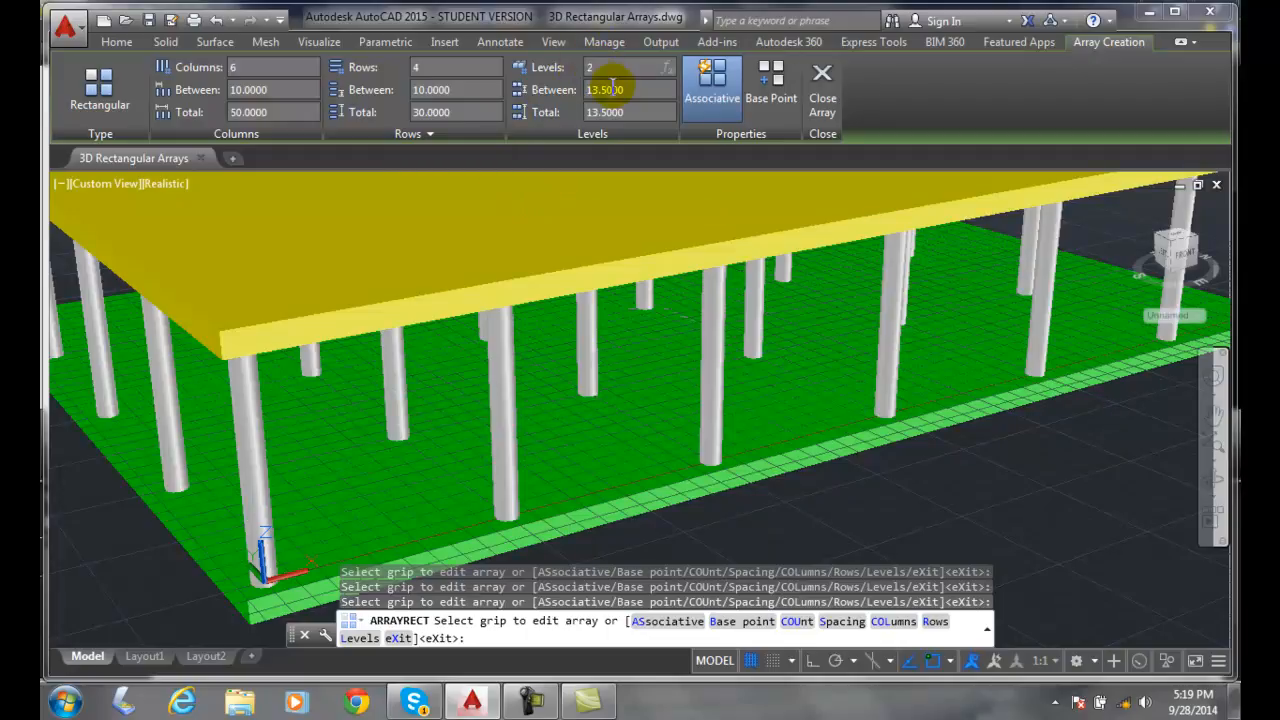
{"action": "key", "text": "Return"}
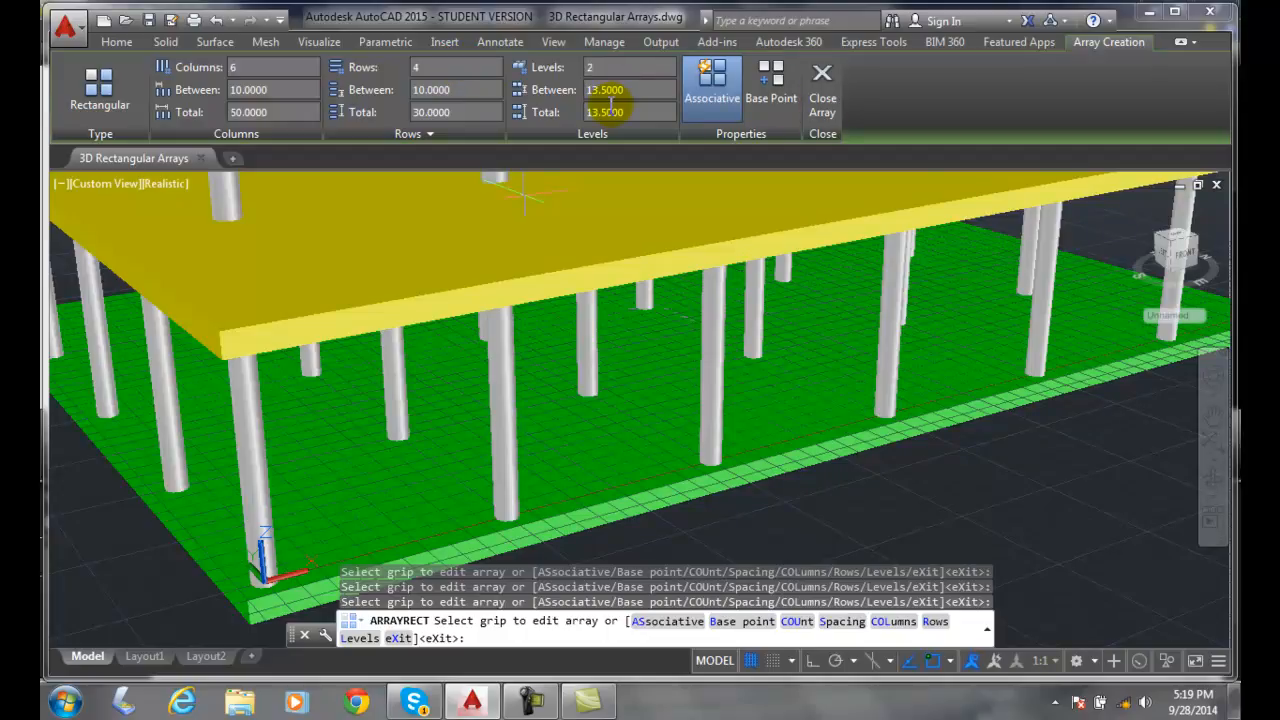
{"action": "scroll", "coordinate": [630, 298], "scroll_direction": "down", "scroll_amount": 5}
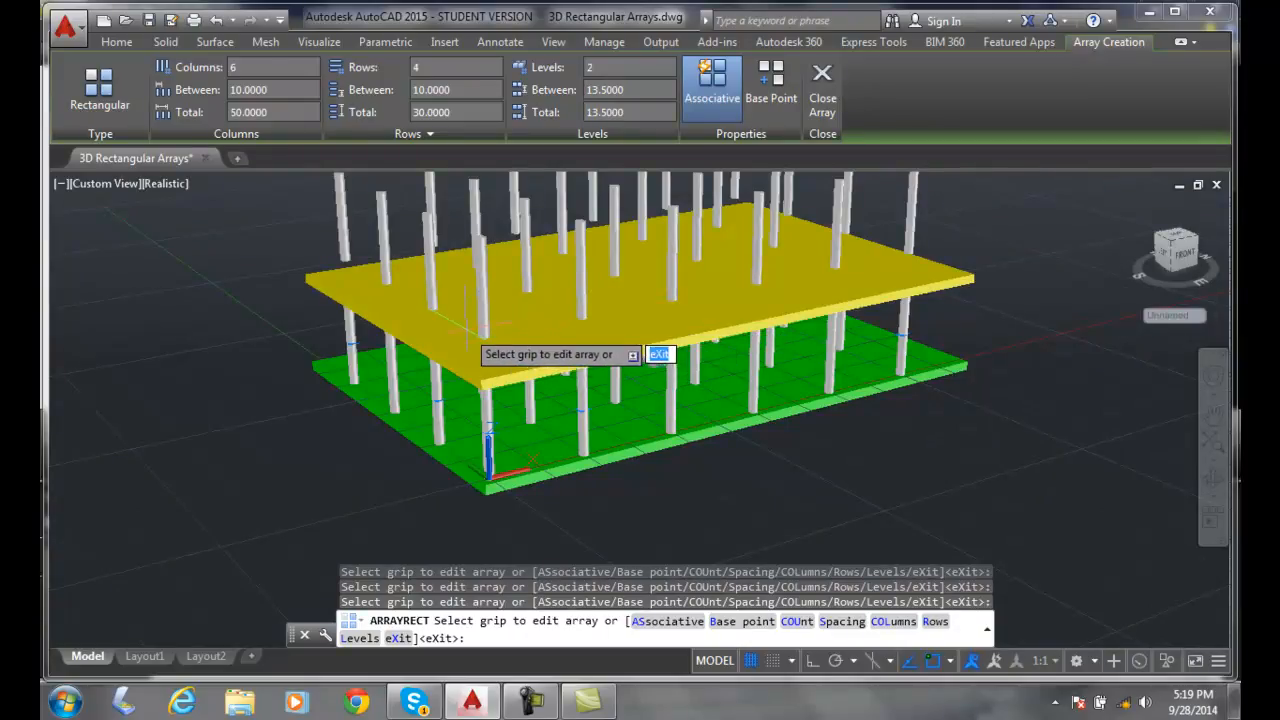
{"action": "scroll", "coordinate": [464, 327], "scroll_direction": "up", "scroll_amount": 1}
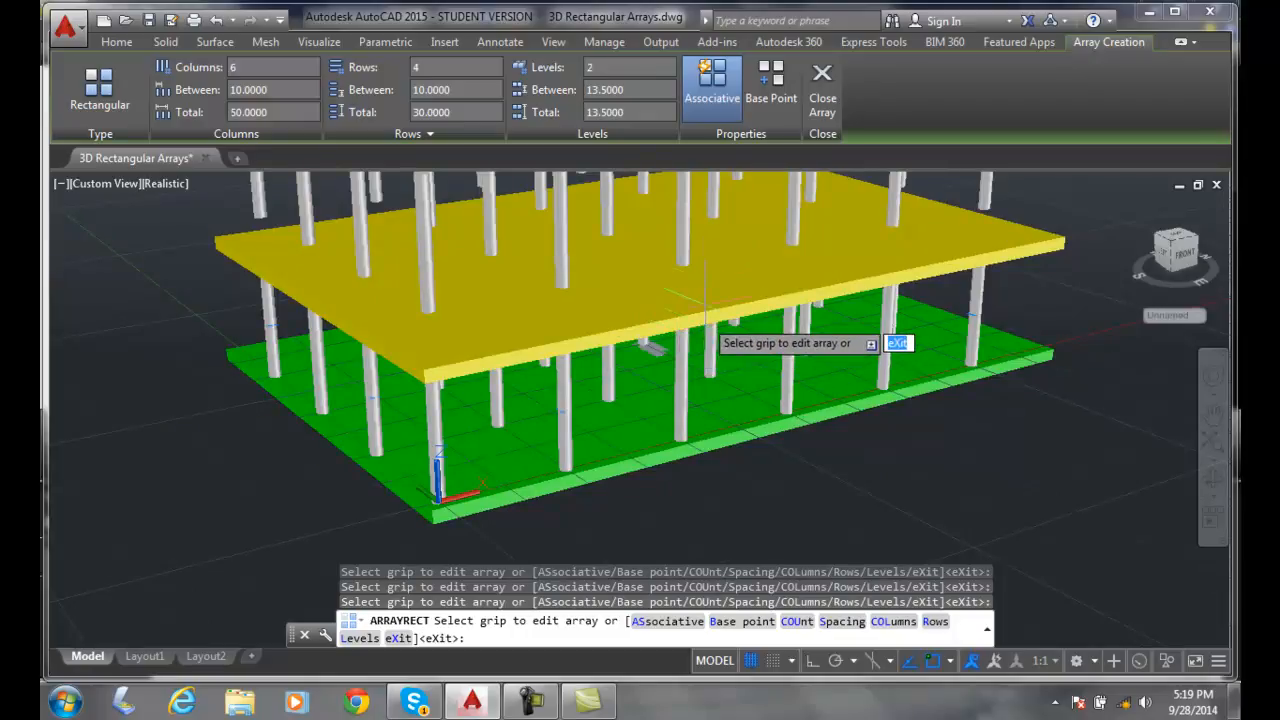
{"action": "left_click", "coordinate": [603, 88]}
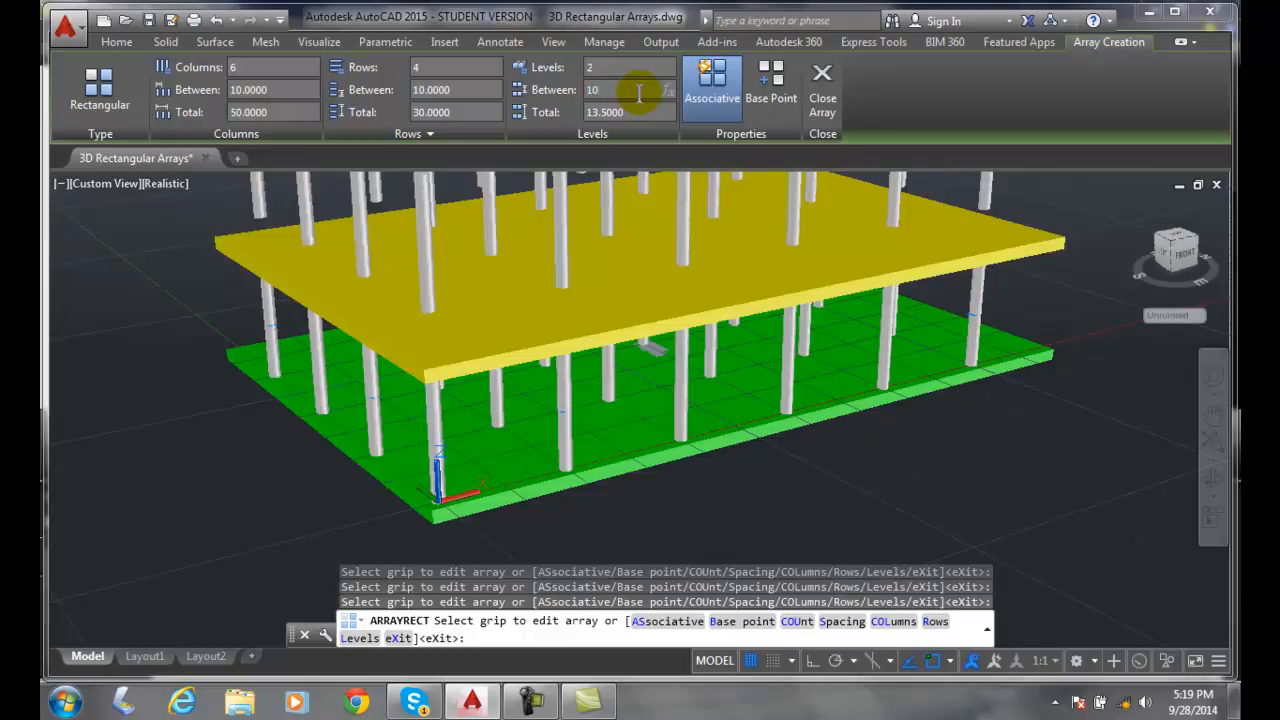
{"action": "left_click", "coordinate": [615, 66]}
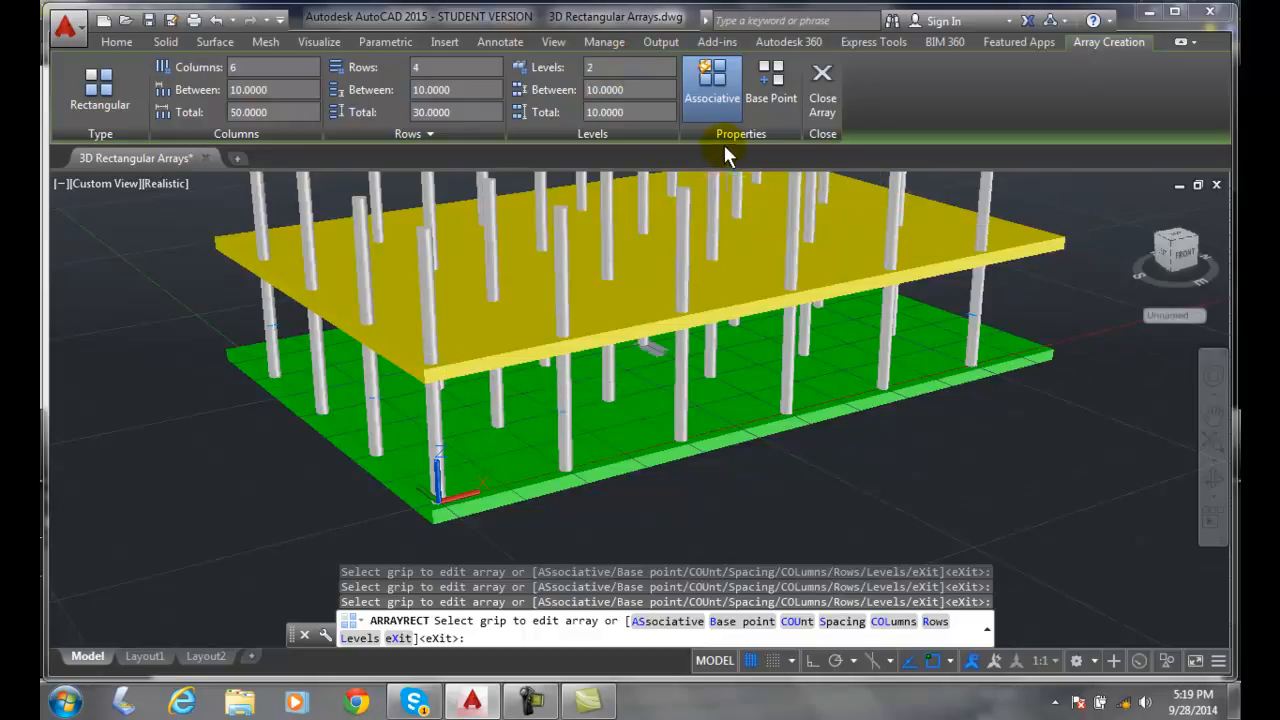
{"action": "left_click", "coordinate": [818, 100]}
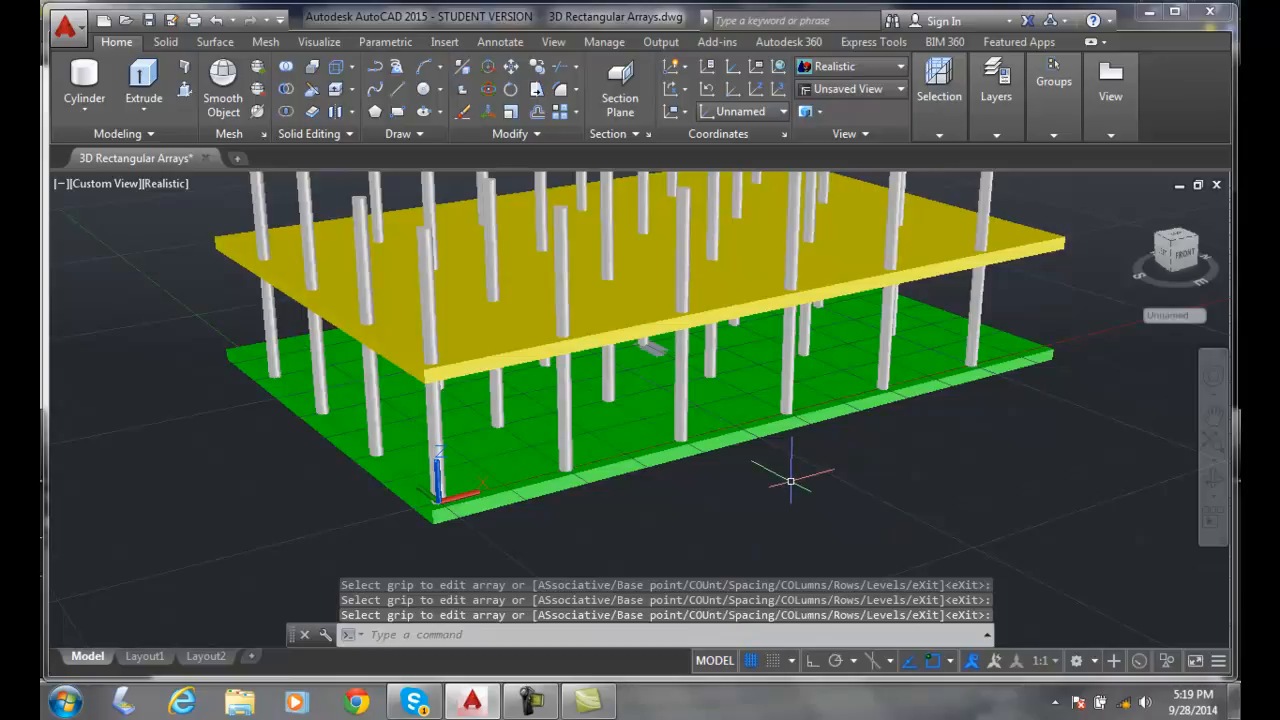
- Select the finished post array for editing and set its row count to 5
{"action": "middle_click", "coordinate": [790, 481]}
{"action": "middle_click", "coordinate": [790, 481]}
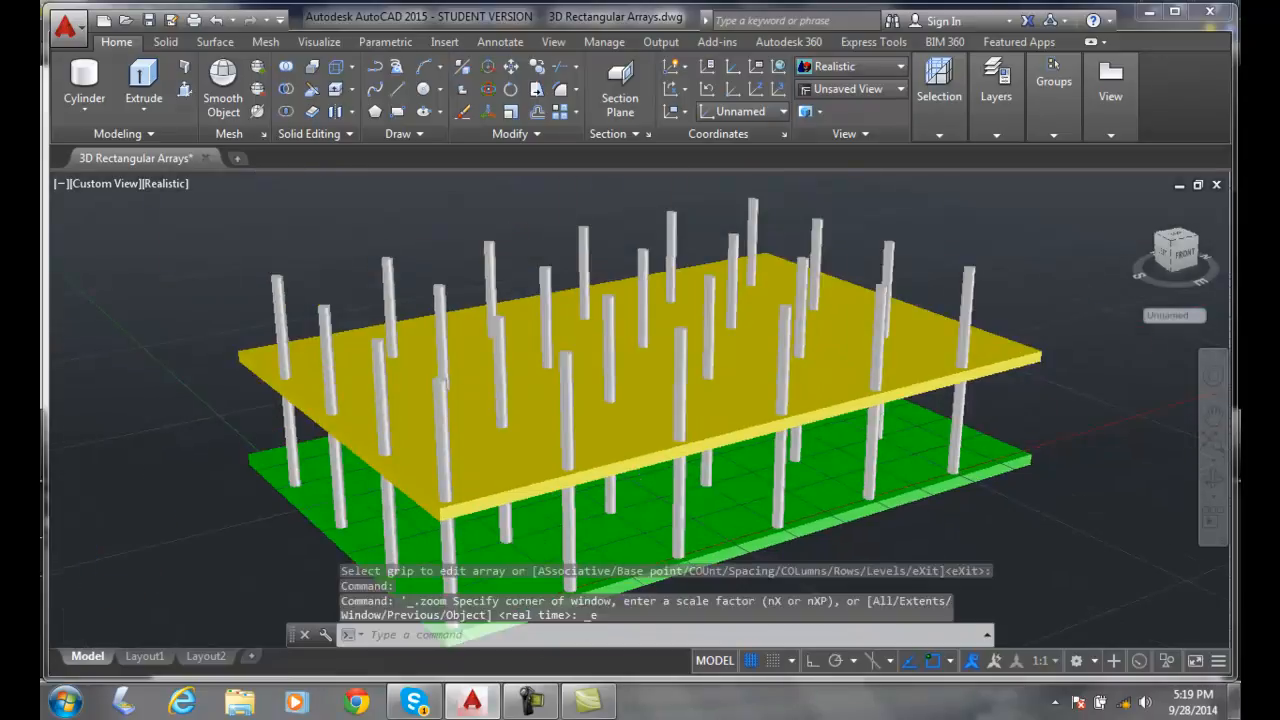
{"action": "middle_click_drag", "start_coordinate": [799, 455], "coordinate": [840, 430], "text": "shift"}
{"action": "middle_click", "coordinate": [828, 432]}
{"action": "middle_click", "coordinate": [828, 432]}
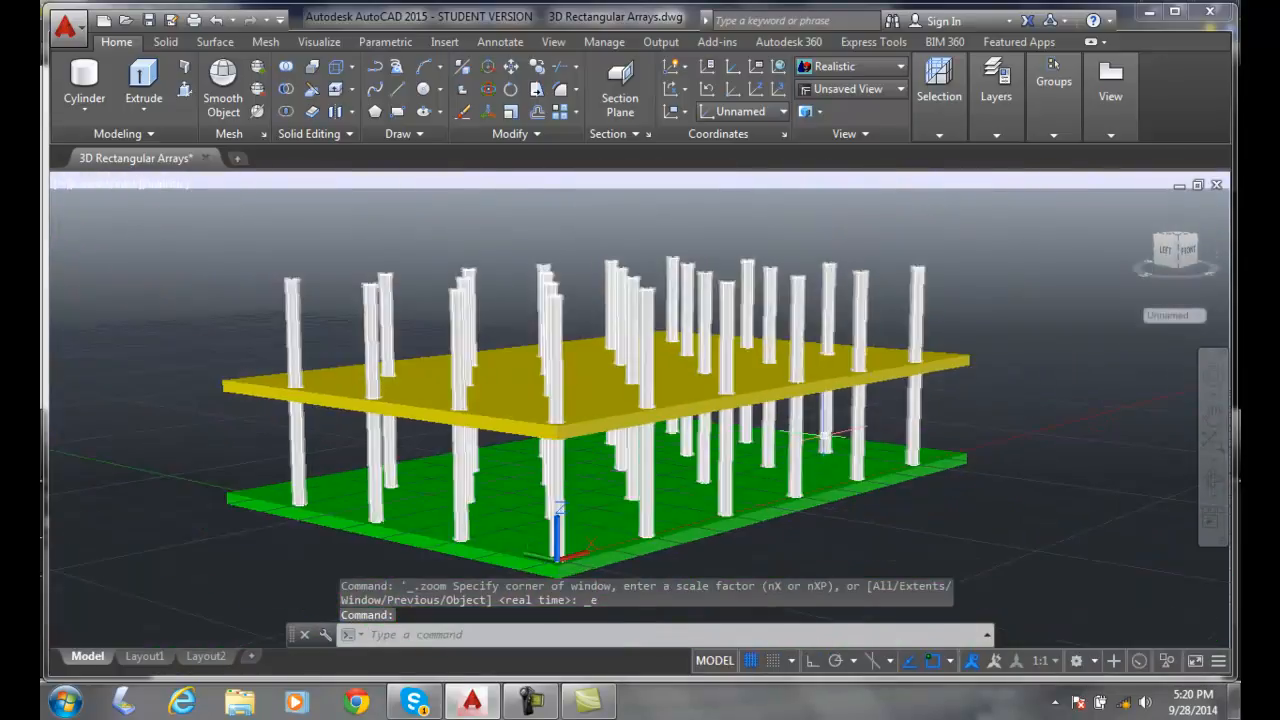
{"action": "key", "text": "Escape"}
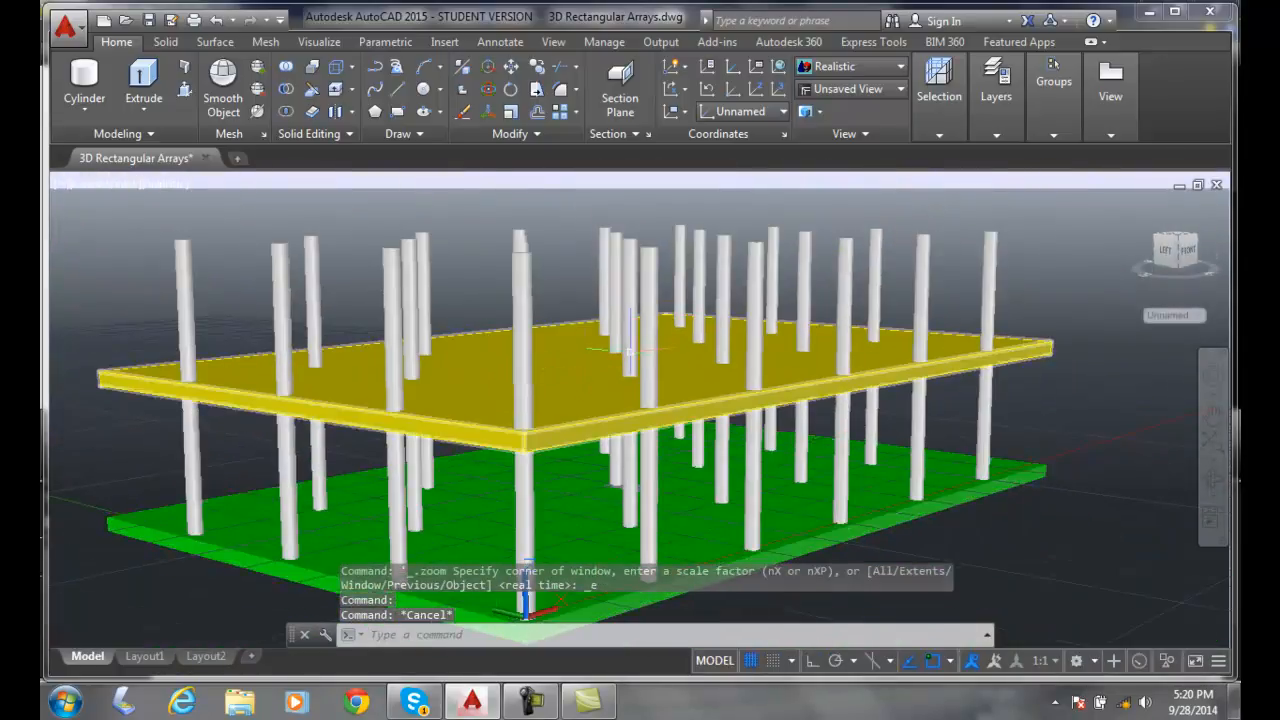
{"action": "left_click", "coordinate": [648, 318]}
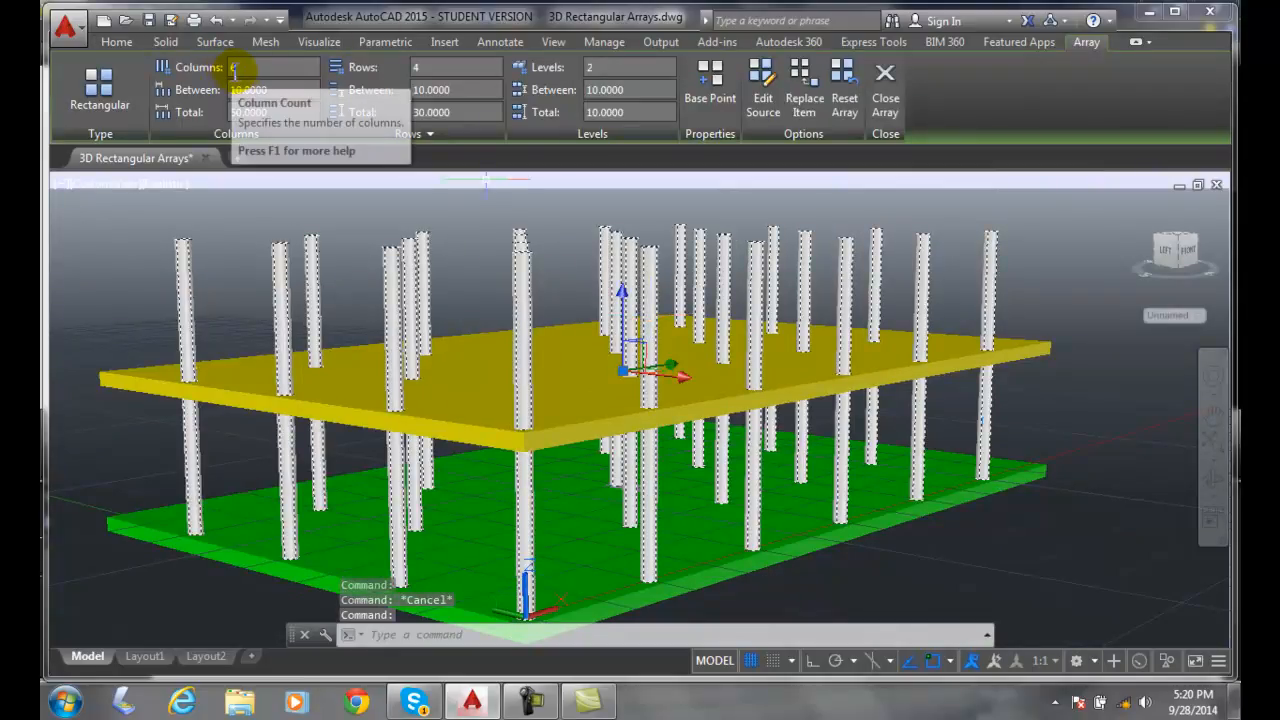
{"action": "type", "text": "5"}
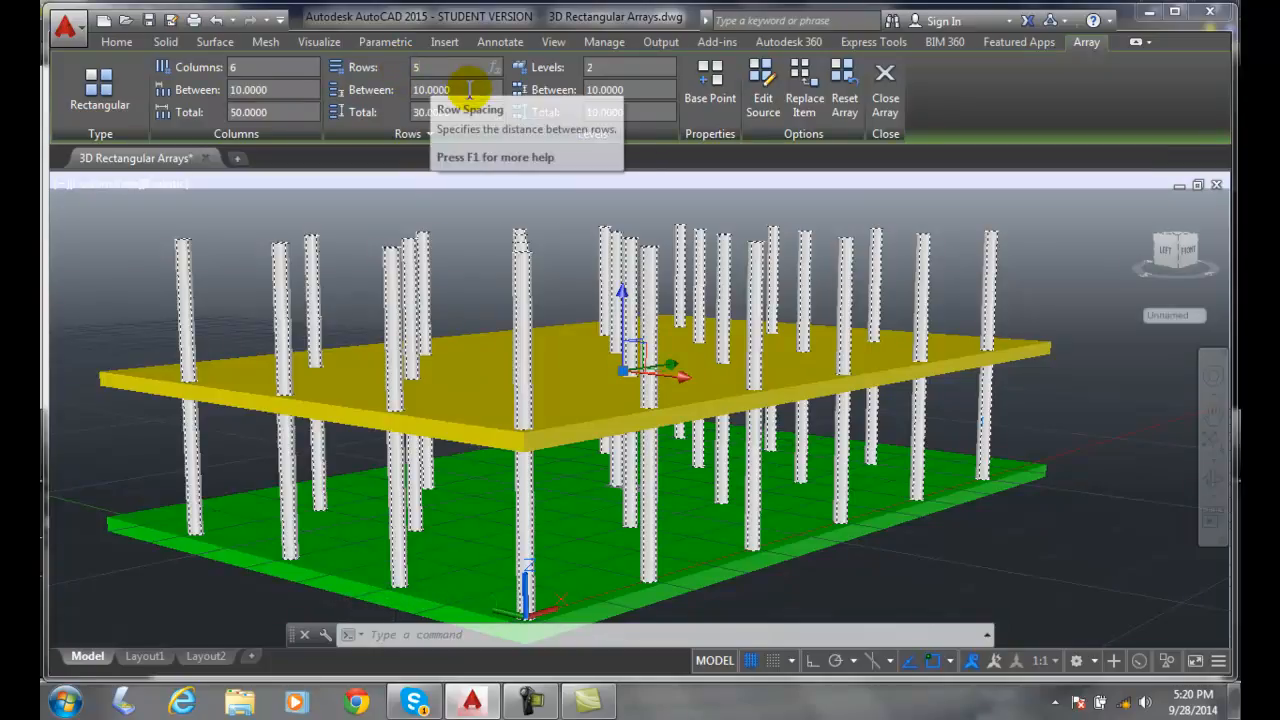
{"action": "left_click", "coordinate": [458, 90]}
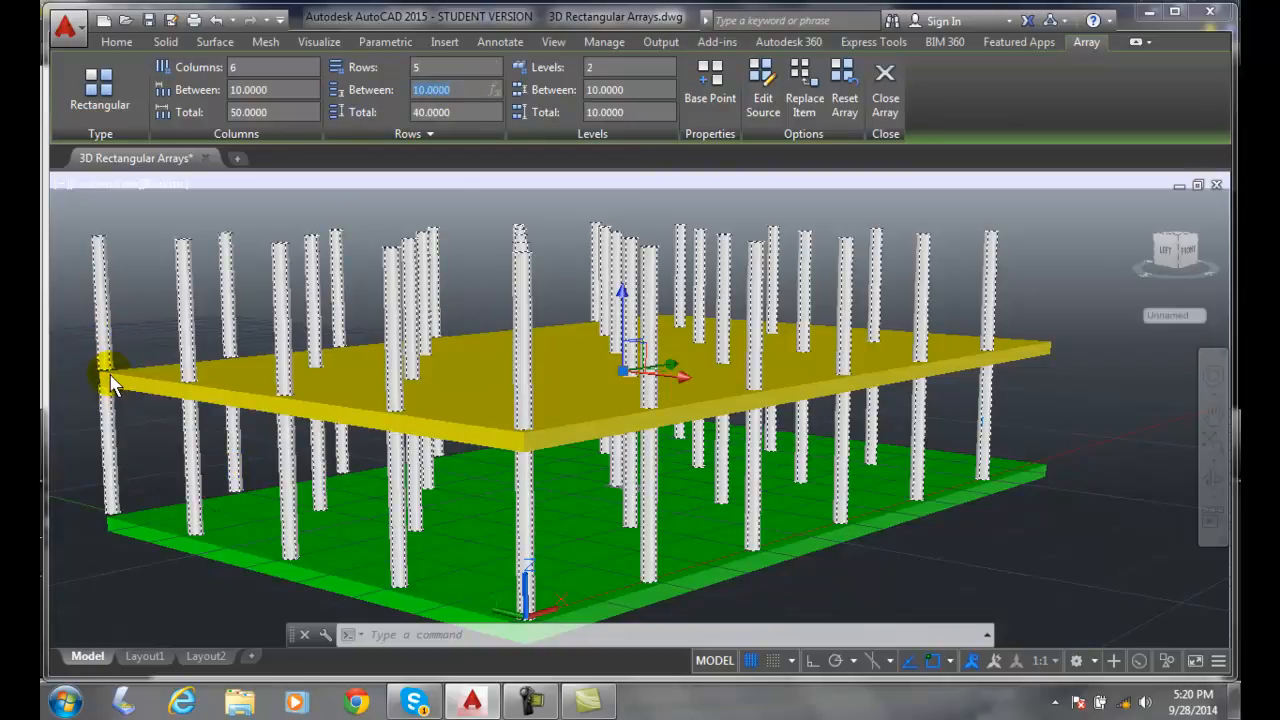
- Set the total row distance of the post array to 39
{"action": "left_click", "coordinate": [460, 111]}
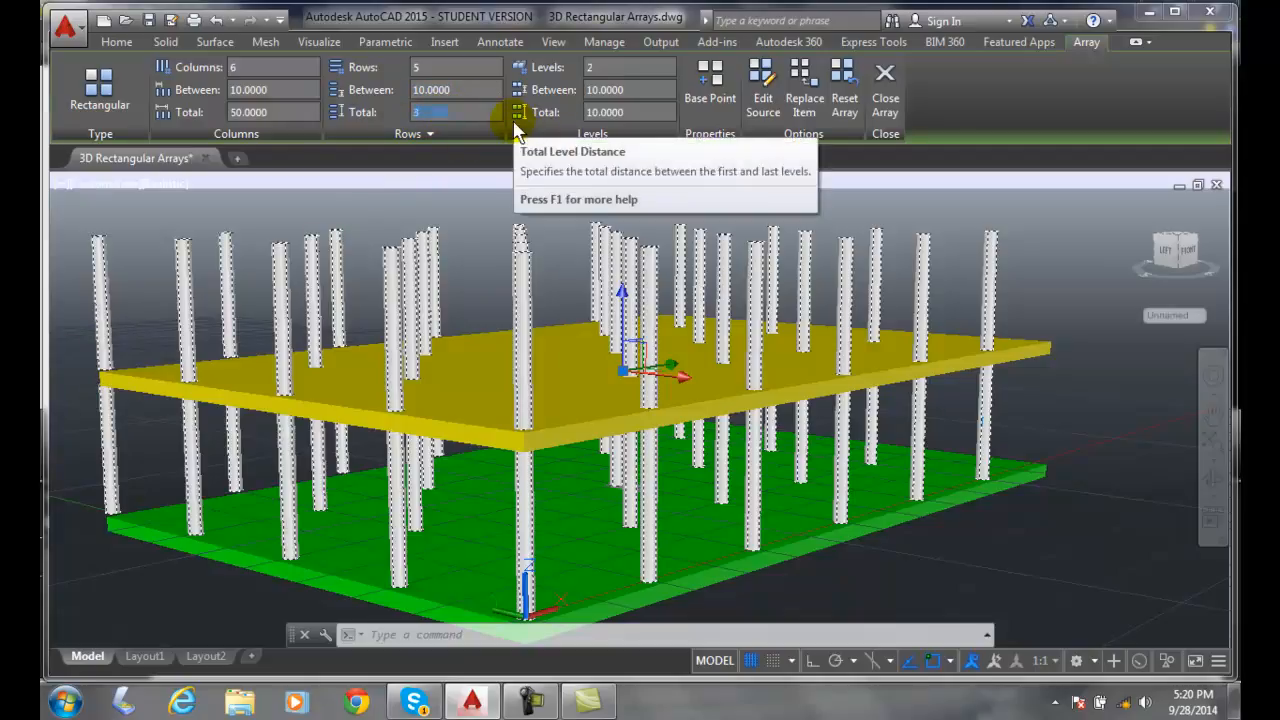
{"action": "type", "text": "39"}
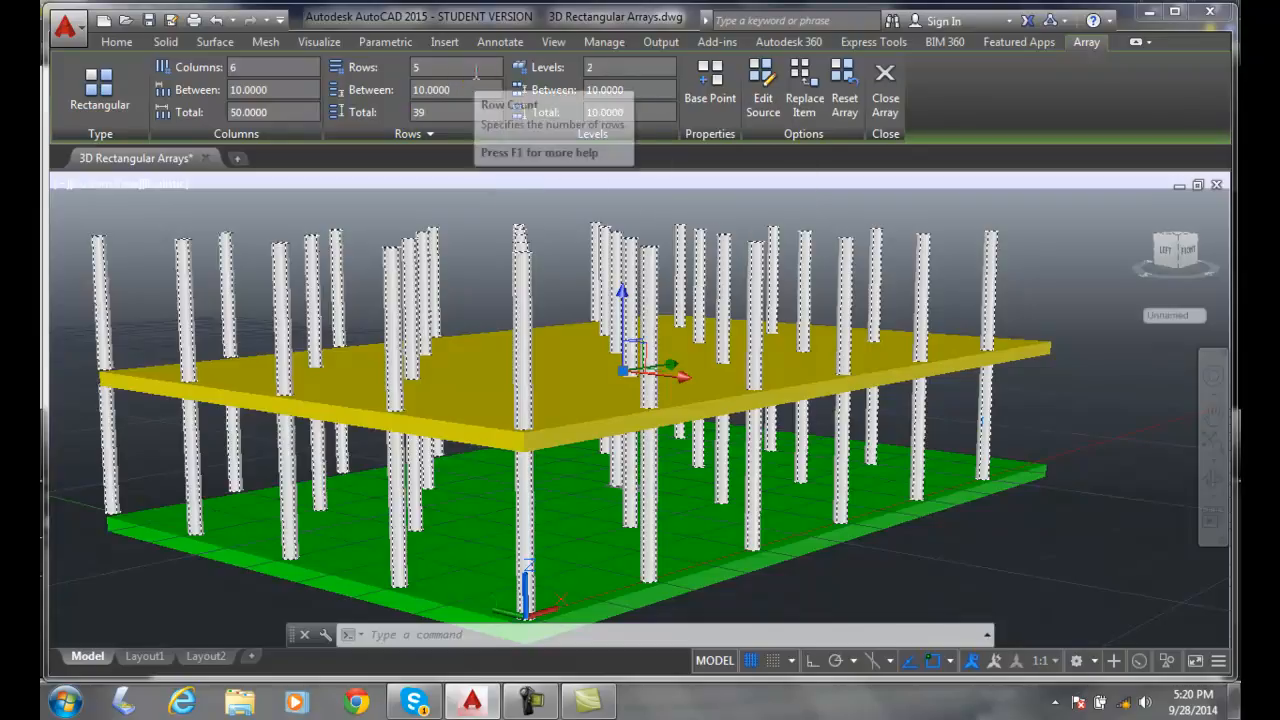
{"action": "key", "text": "Return"}
- Set the total row distance of the post array to 38 and close the array editing
{"action": "left_click", "coordinate": [448, 113]}
{"action": "left_click_drag", "start_coordinate": [467, 112], "coordinate": [390, 112]}
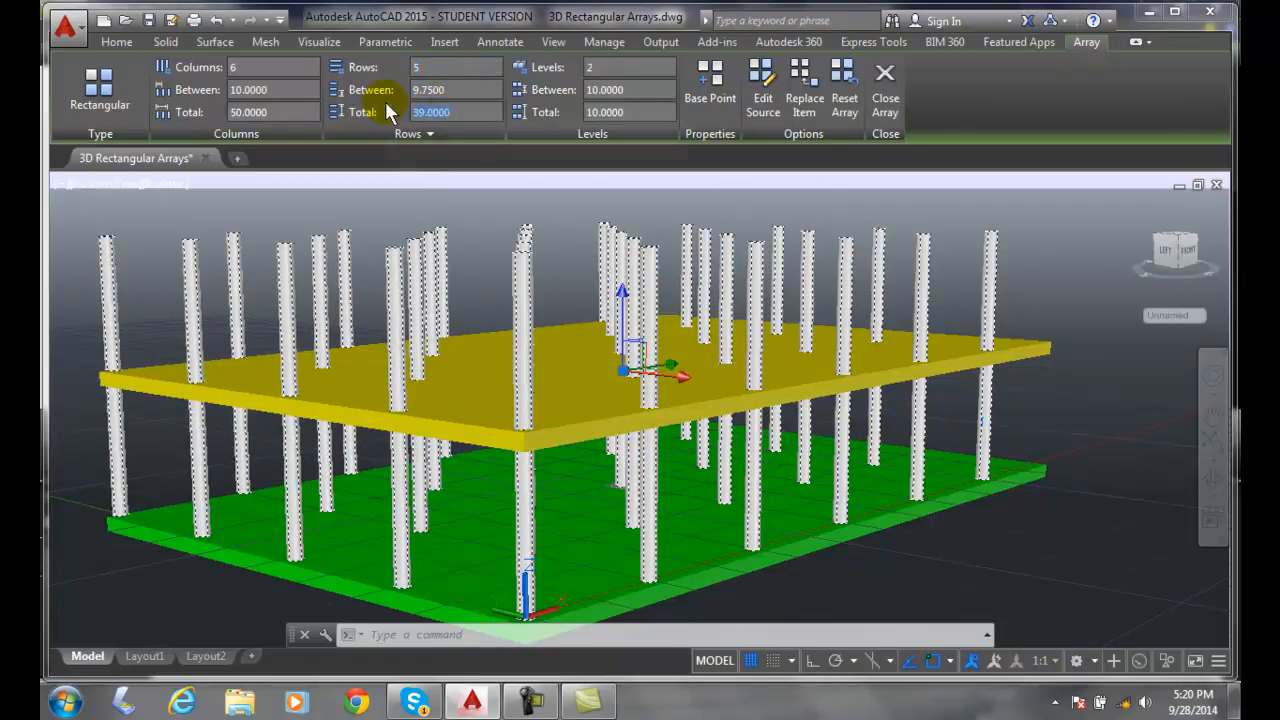
{"action": "type", "text": "38"}
{"action": "left_click", "coordinate": [431, 67]}
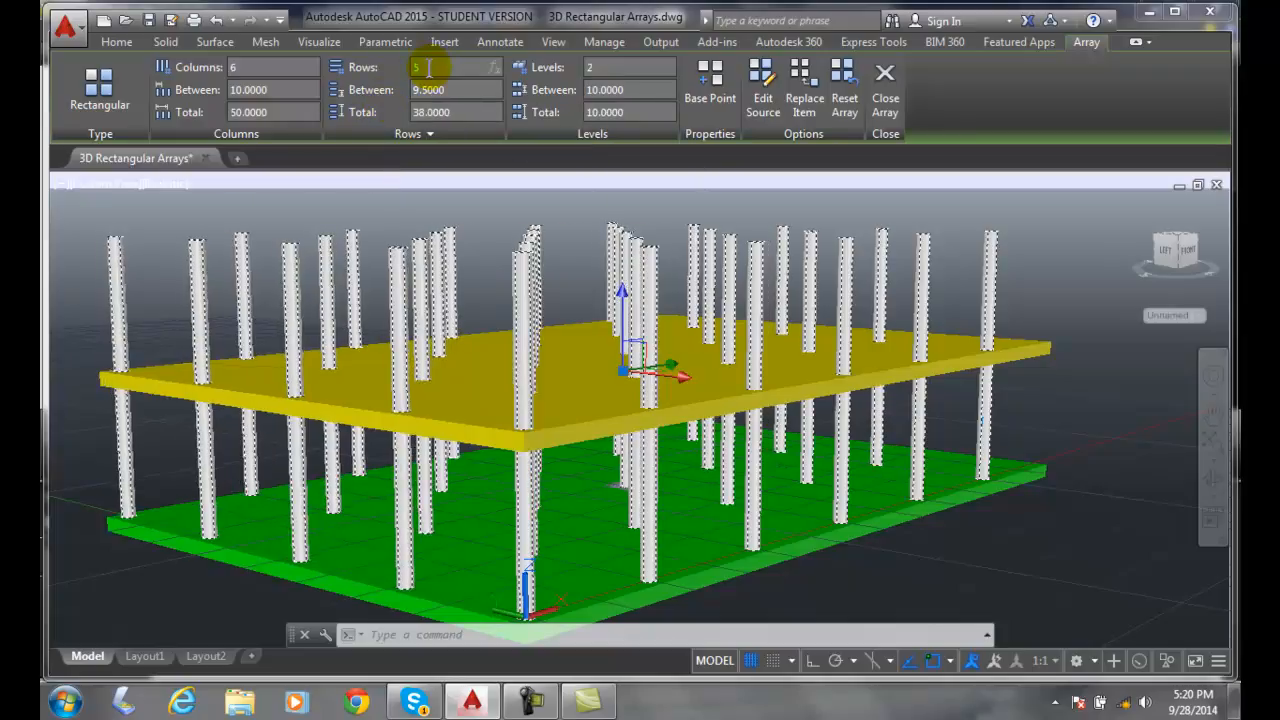
{"action": "left_click", "coordinate": [885, 102]}
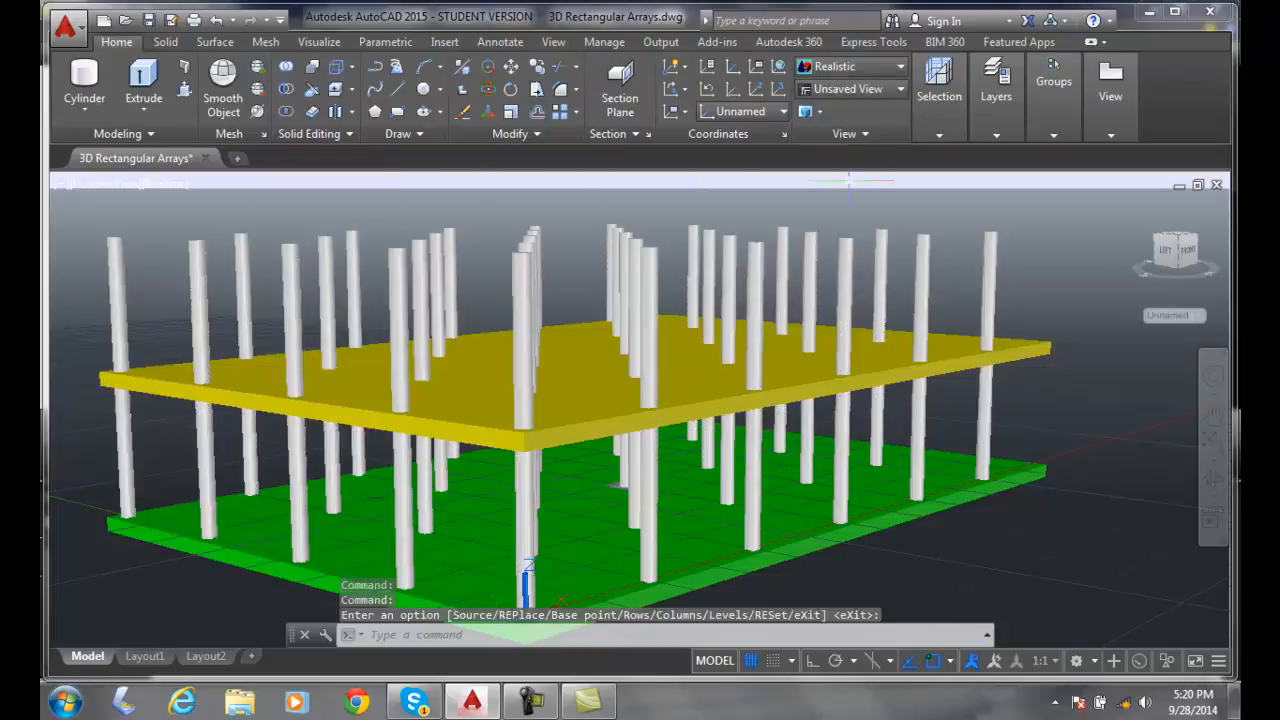
- Examine the post array from a higher viewpoint and review its array parameters without changing them
{"action": "middle_click_drag", "start_coordinate": [437, 340], "coordinate": [413, 355], "text": "shift"}
{"action": "scroll", "coordinate": [414, 353], "scroll_direction": "up", "scroll_amount": 4}
{"action": "scroll", "coordinate": [417, 355], "scroll_direction": "down", "scroll_amount": 5}
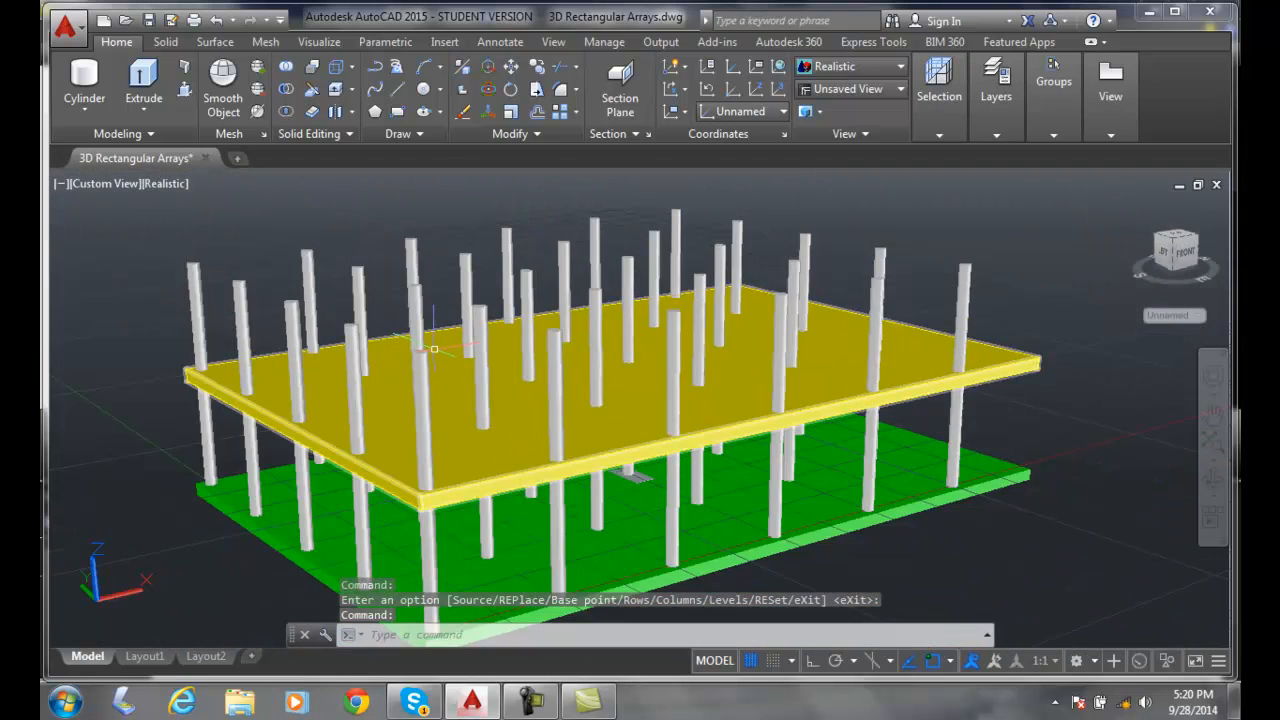
{"action": "key", "text": "Escape"}
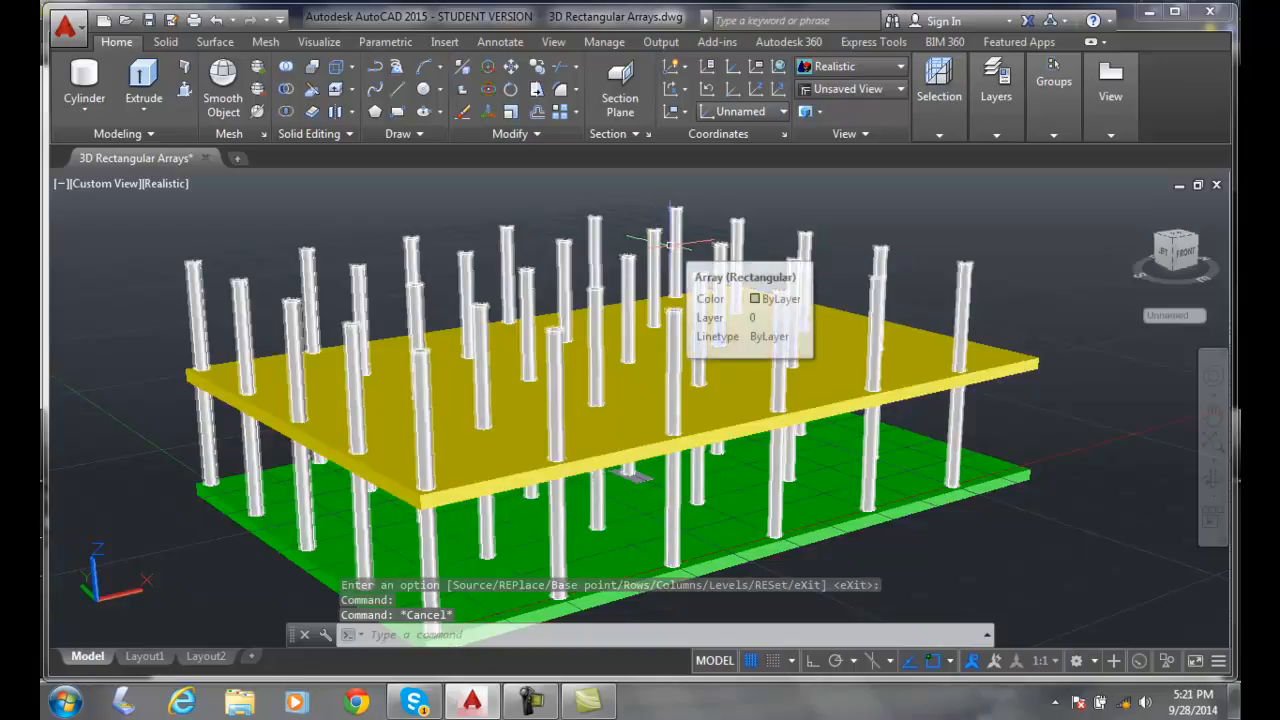
{"action": "left_click", "coordinate": [428, 274]}
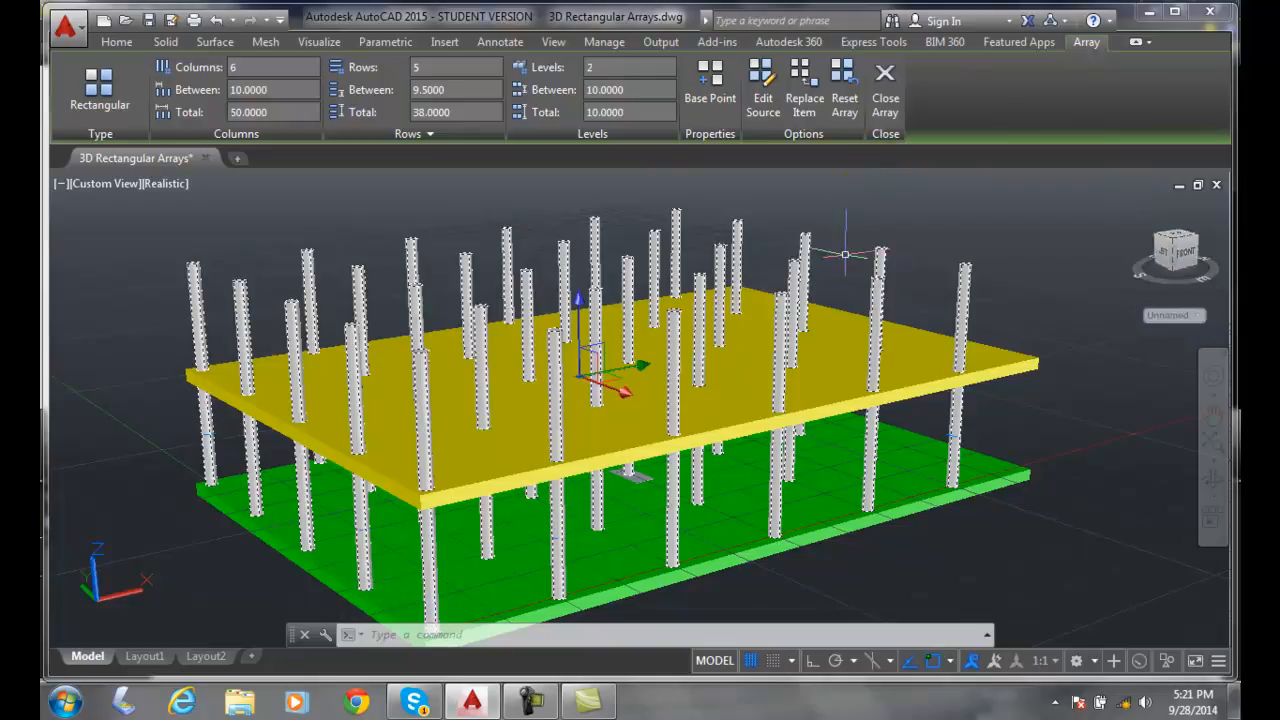
{"action": "mouse_move", "coordinate": [883, 293]}
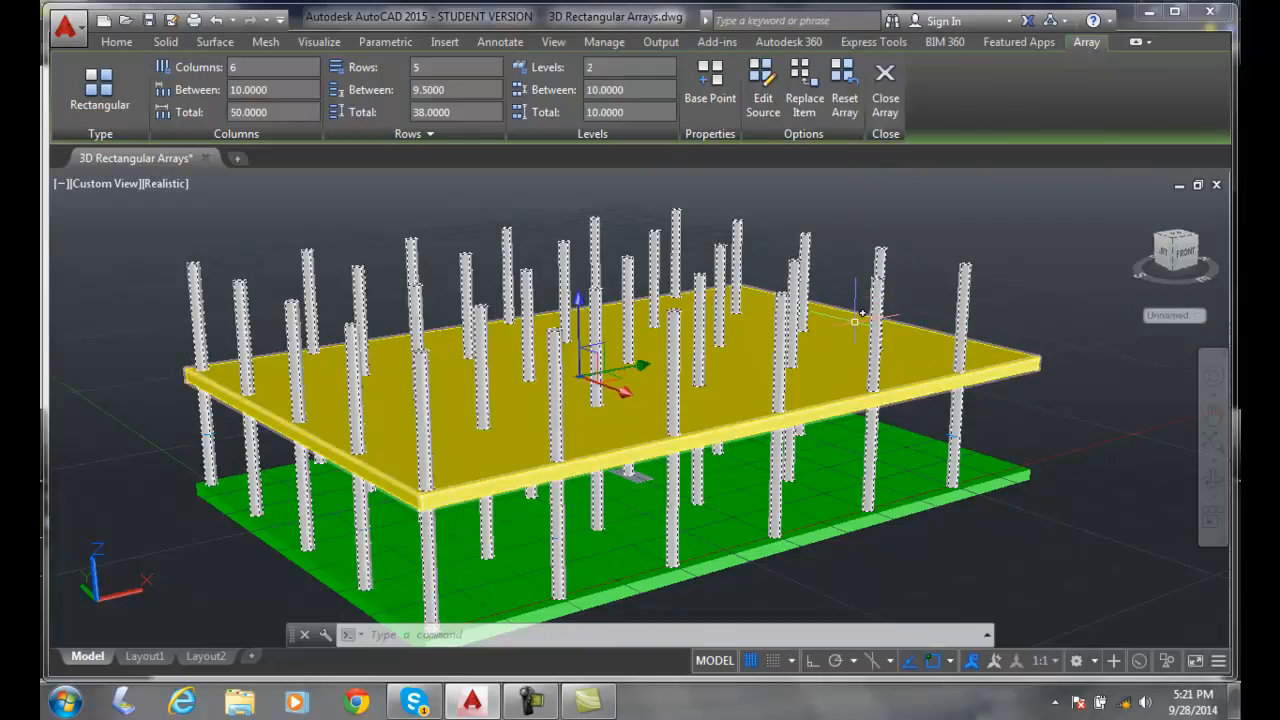
{"action": "left_click", "coordinate": [884, 100]}
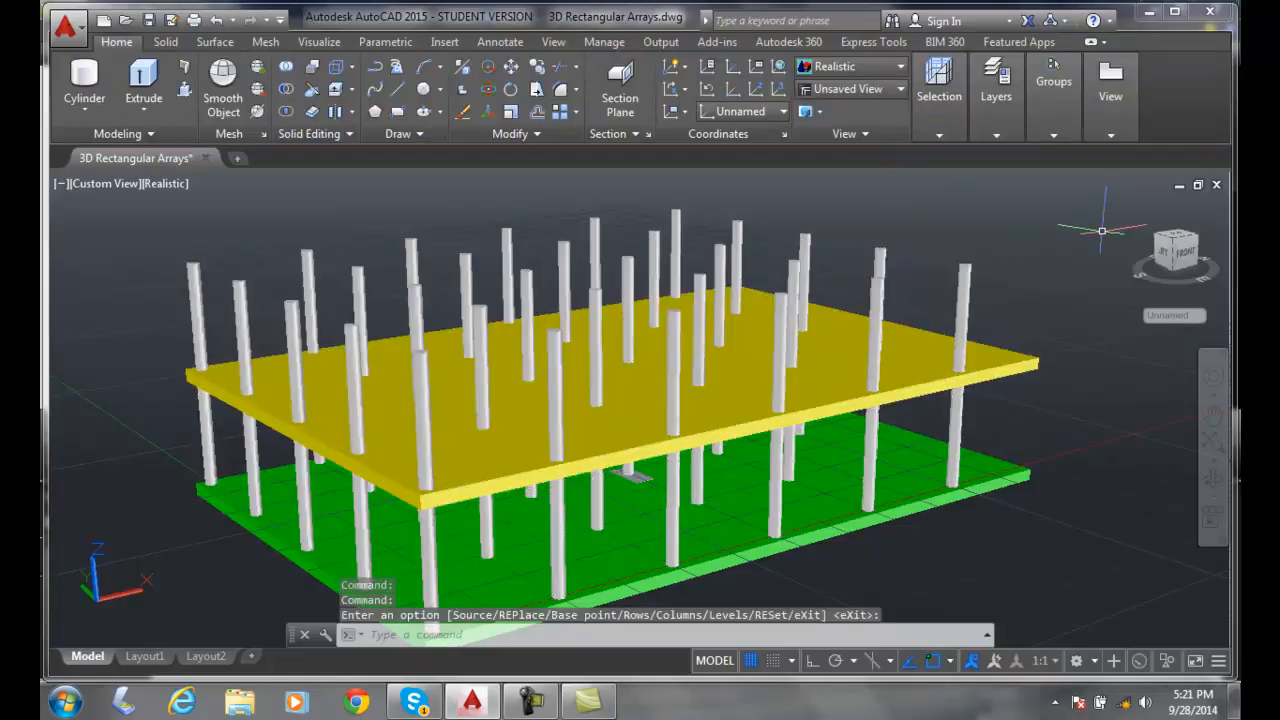